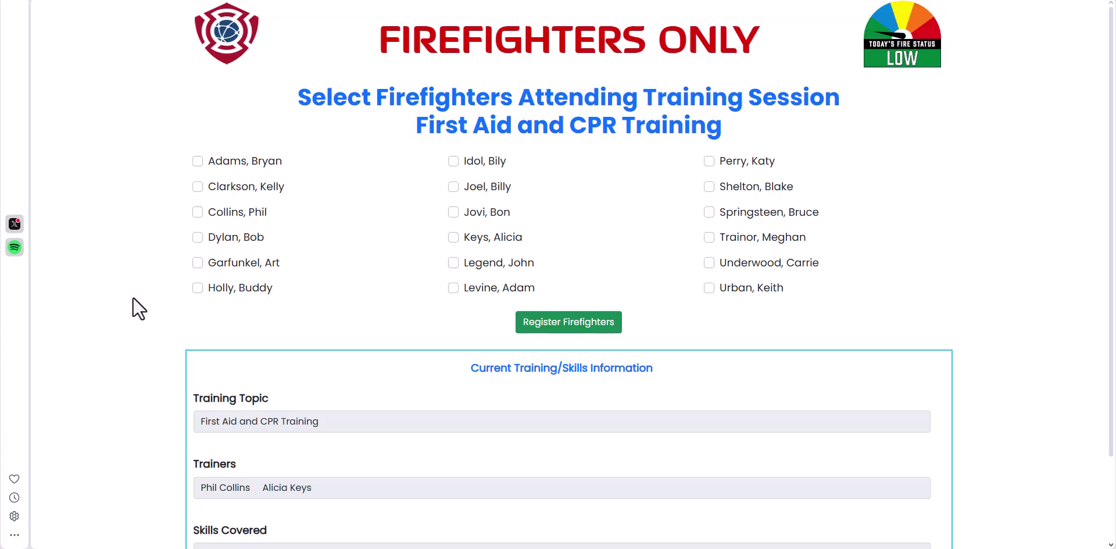
Step: Register Bryan Adams, Collins, Garfunkel, Holly, Joel, Jovi, Legend, Perry, Springsteen, Trainor and Urban for the First Aid and CPR Training session
scroll(133, 298, down, 1)
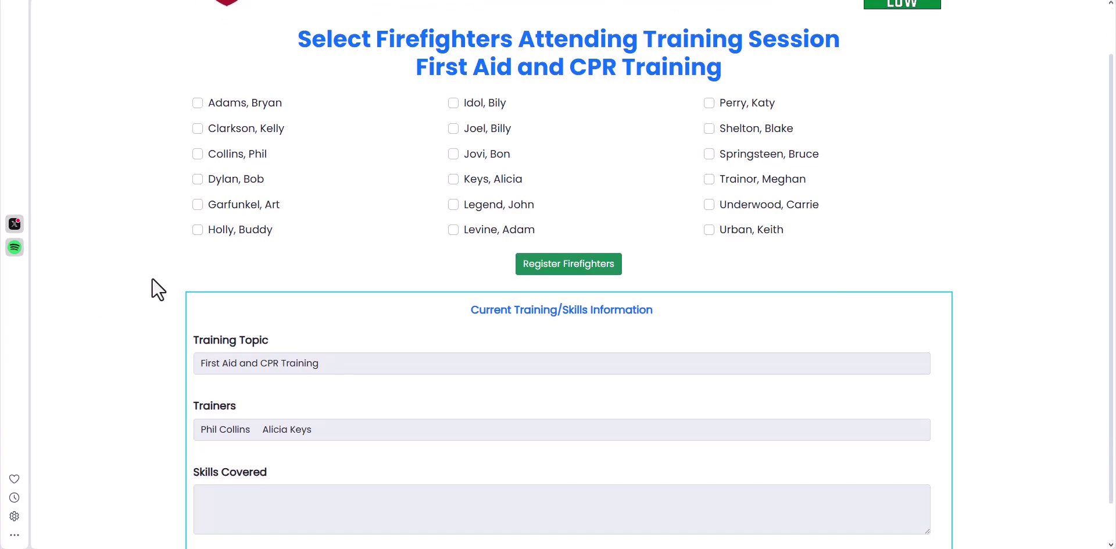
click(250, 103)
click(238, 154)
click(238, 203)
click(250, 231)
click(489, 205)
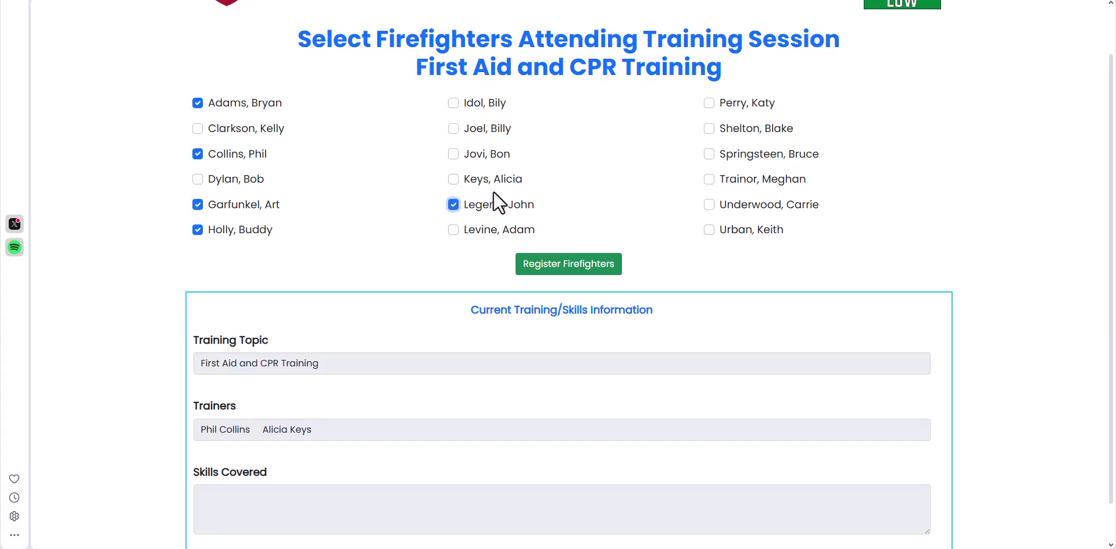
click(487, 155)
click(487, 128)
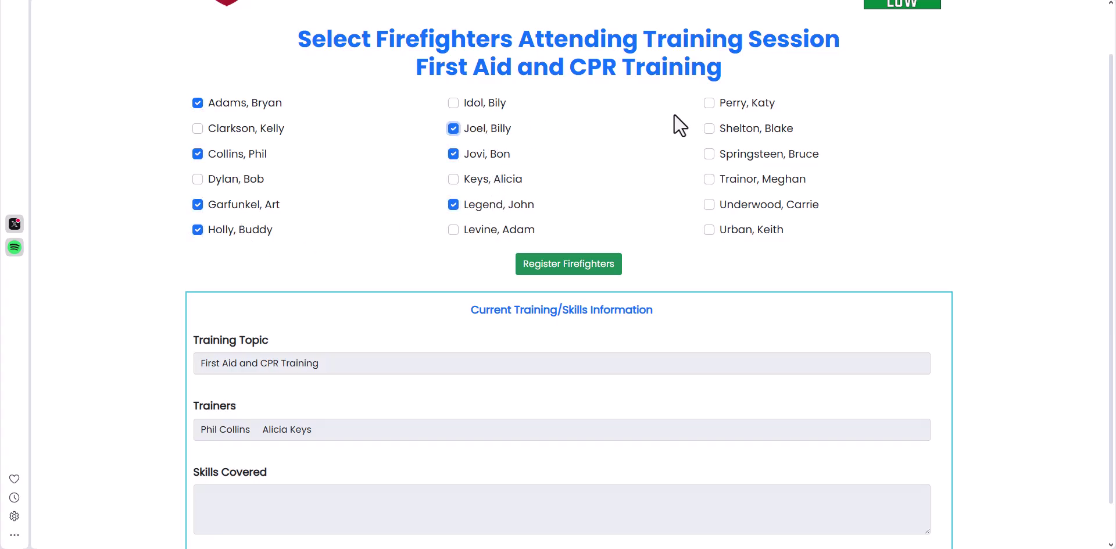
click(741, 104)
click(751, 156)
click(749, 179)
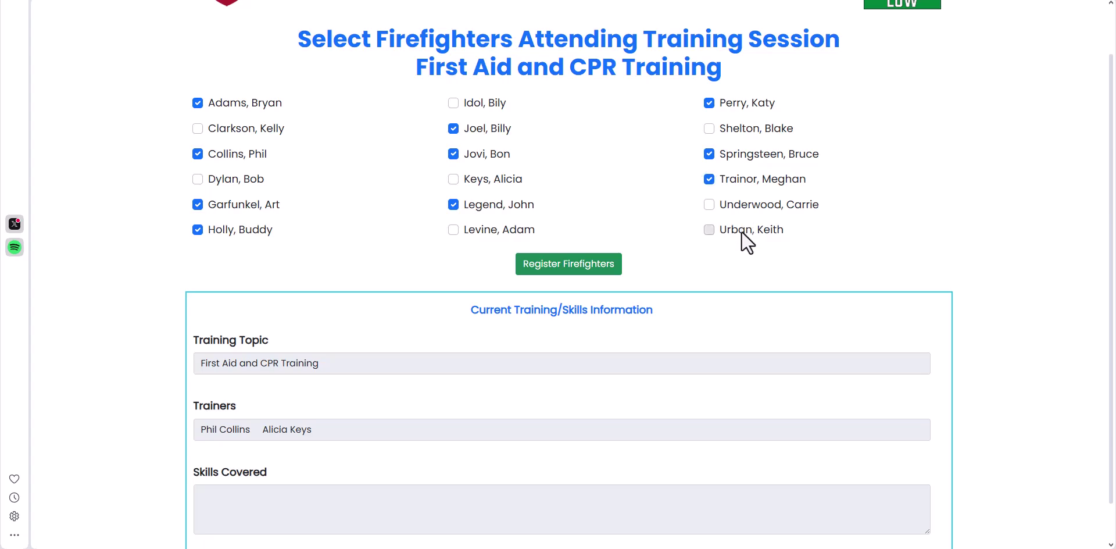
click(742, 230)
click(594, 265)
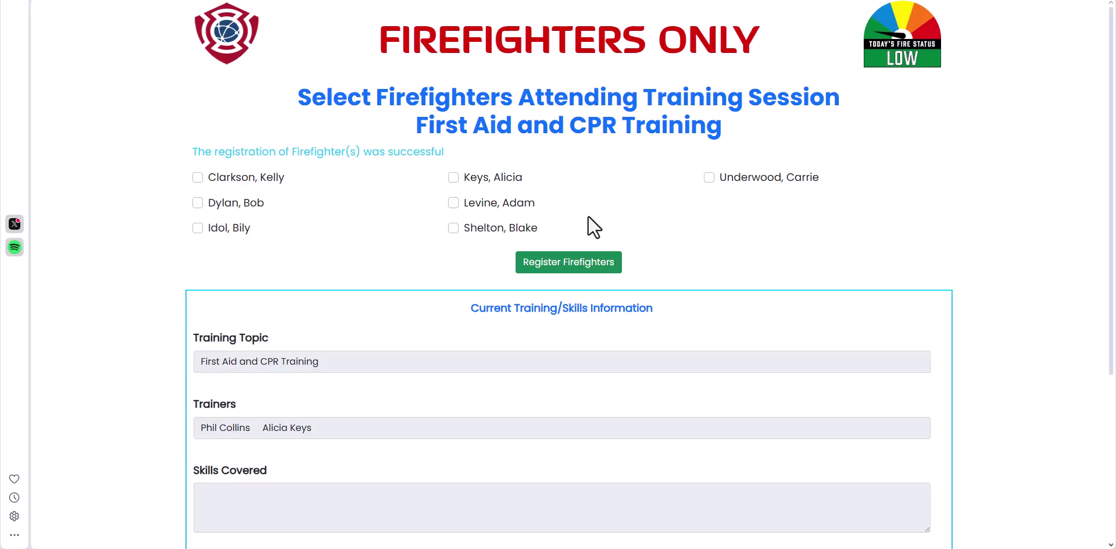
Step: Remove Keith Urban from the firefighters already registered for the First Aid and CPR Training session
scroll(587, 216, down, 1)
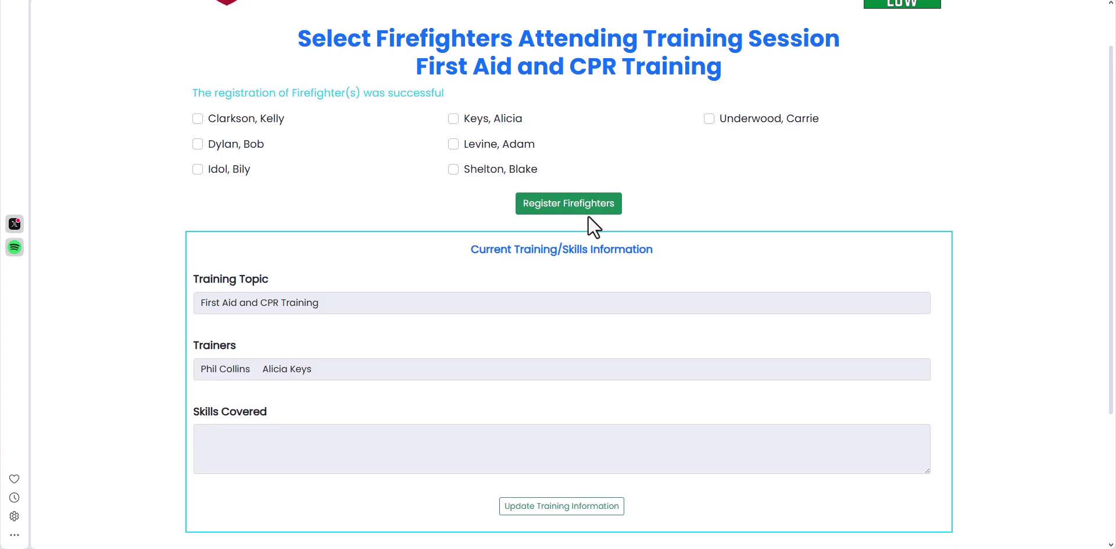
scroll(587, 216, down, 2)
scroll(587, 216, down, 2)
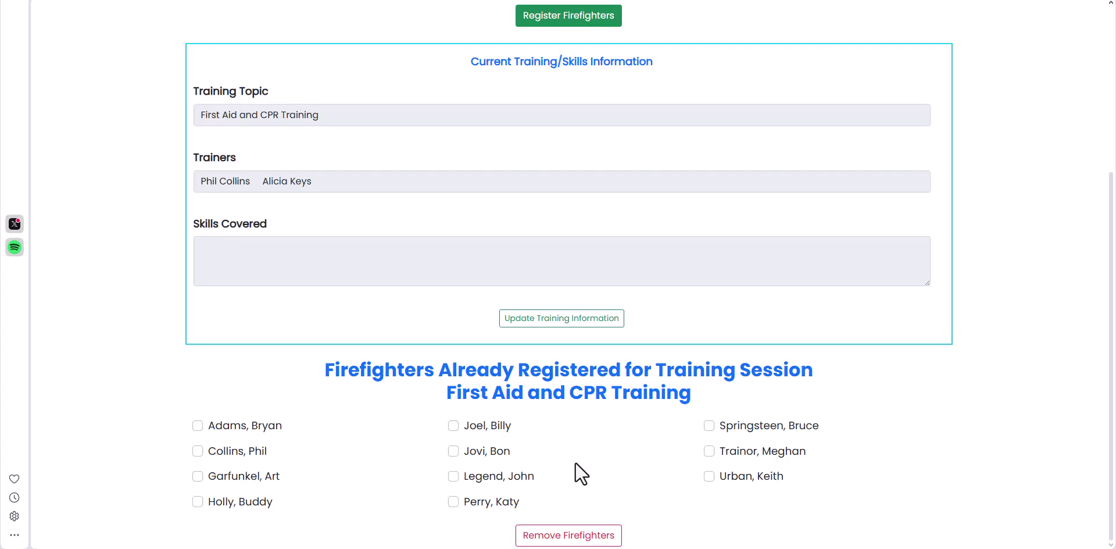
click(734, 476)
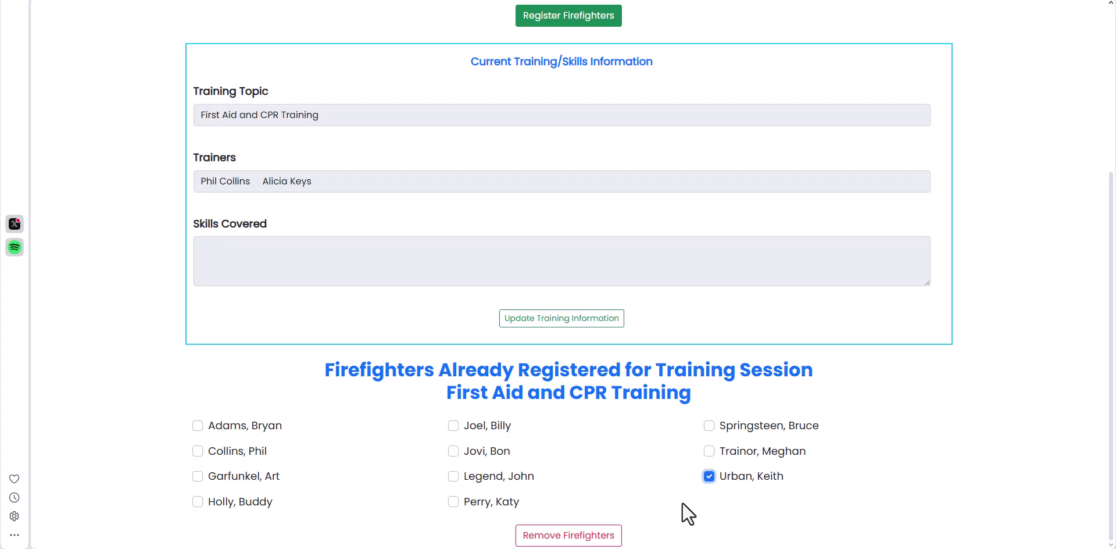
click(612, 541)
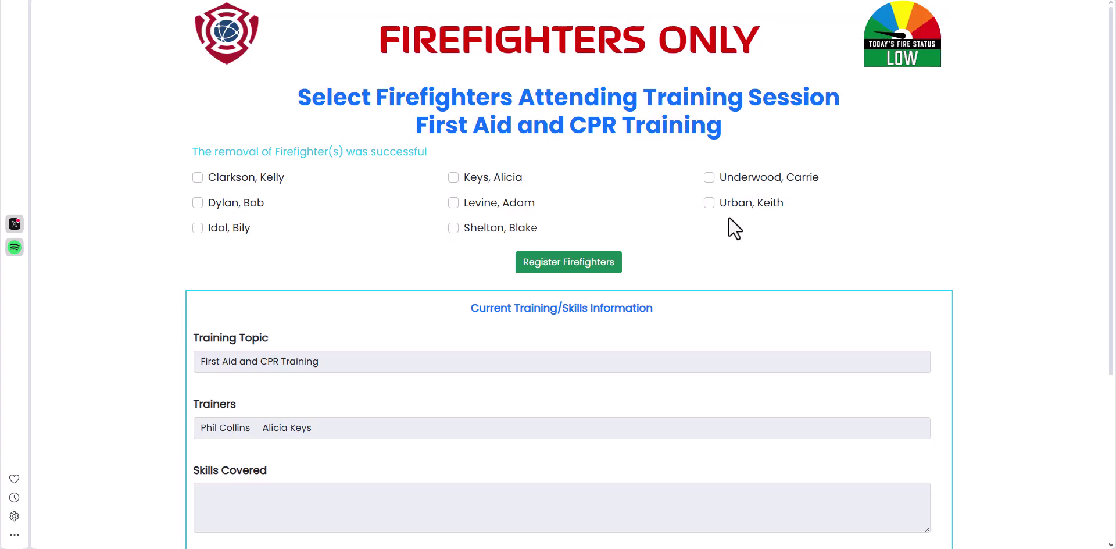
Step: Update the session's training information by replacing trainer Alicia Keys with Billy Joel
scroll(726, 218, down, 3)
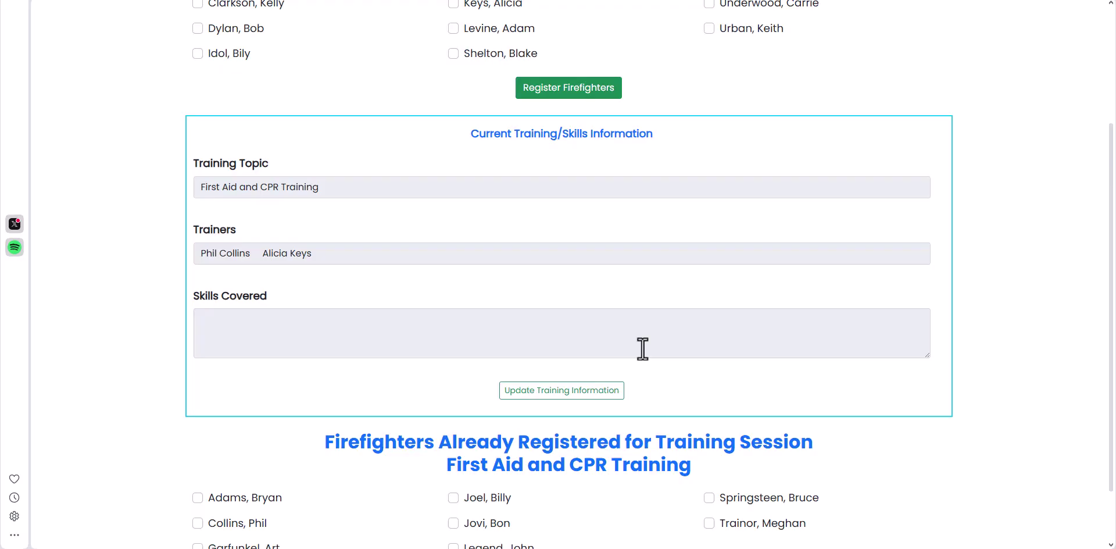
click(607, 393)
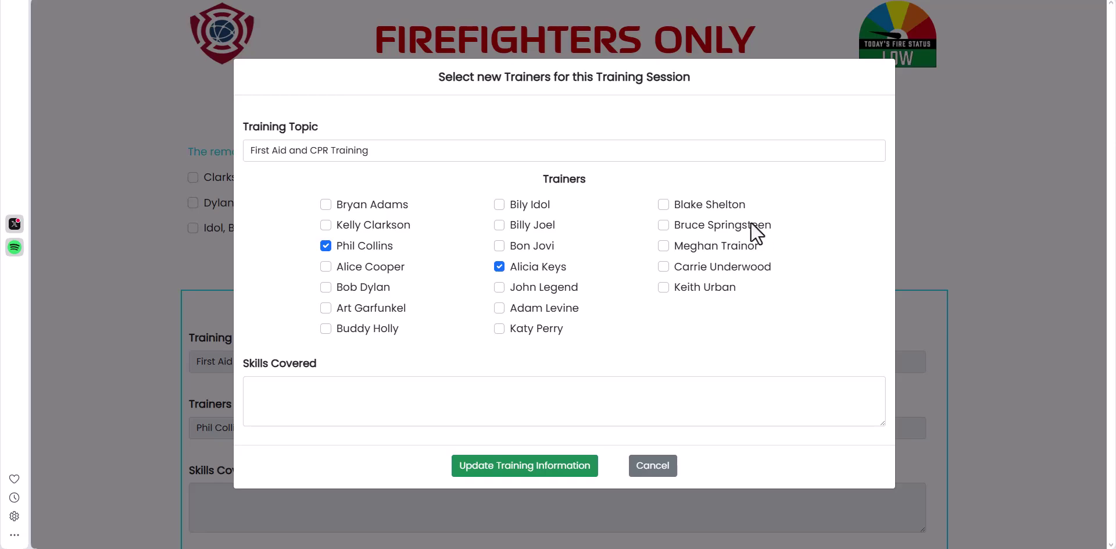
click(545, 230)
click(534, 269)
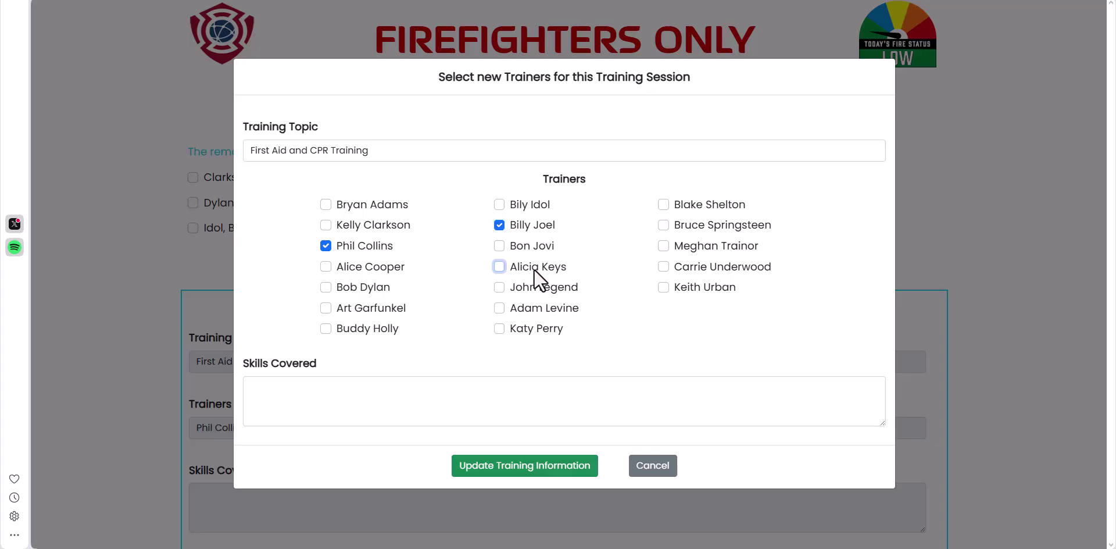
click(519, 468)
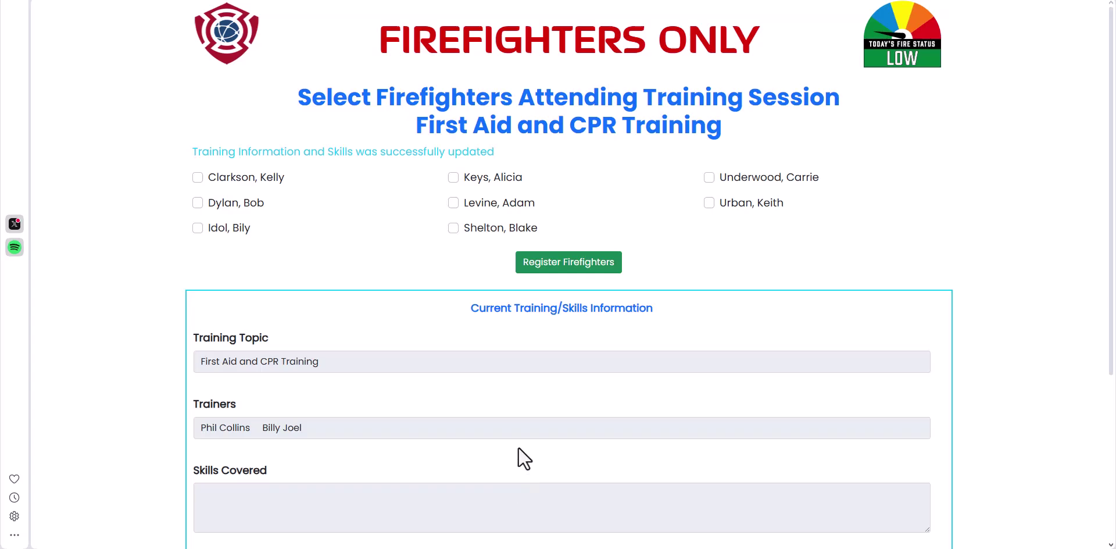
scroll(521, 427, down, 1)
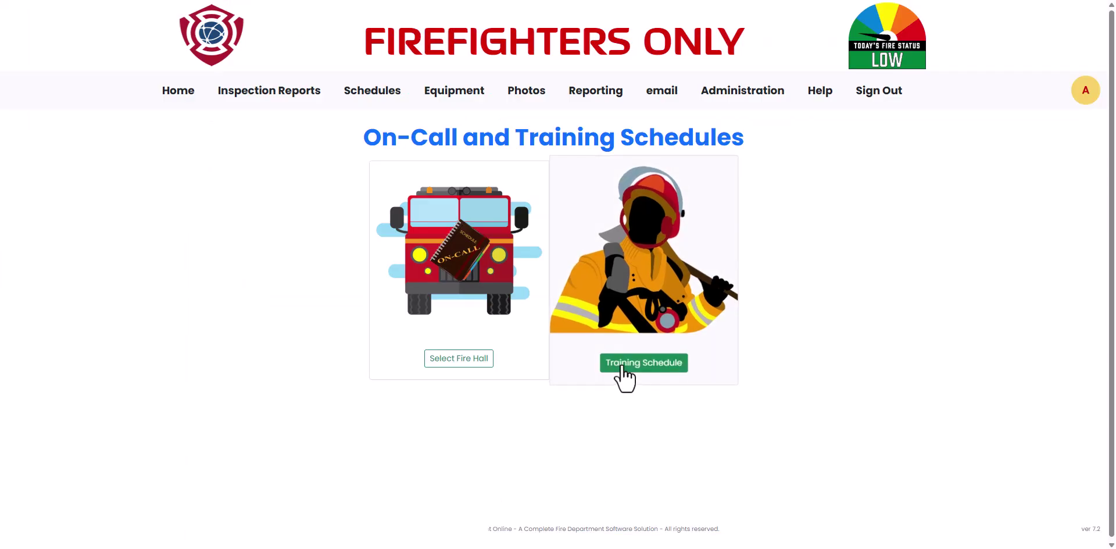
Step: Acknowledge attendance at the Jan 15 First Aid and CPR Training session from the training schedule
click(622, 365)
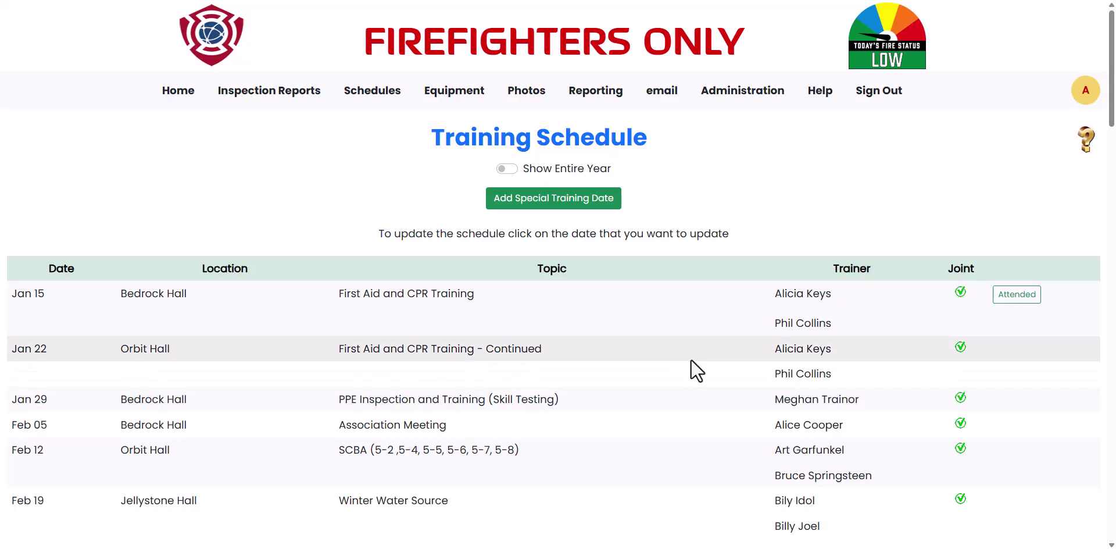
click(1017, 295)
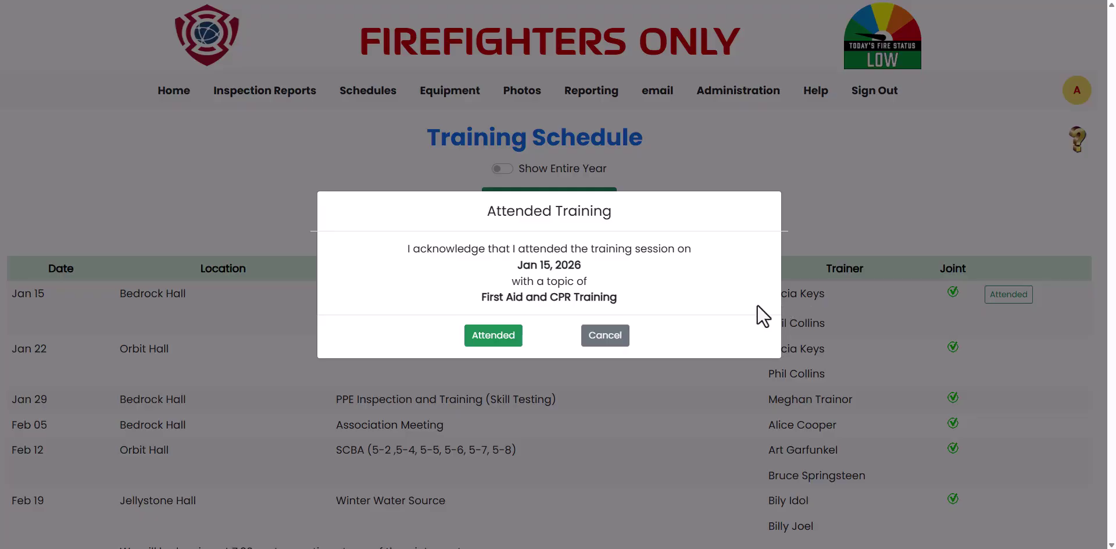
click(503, 339)
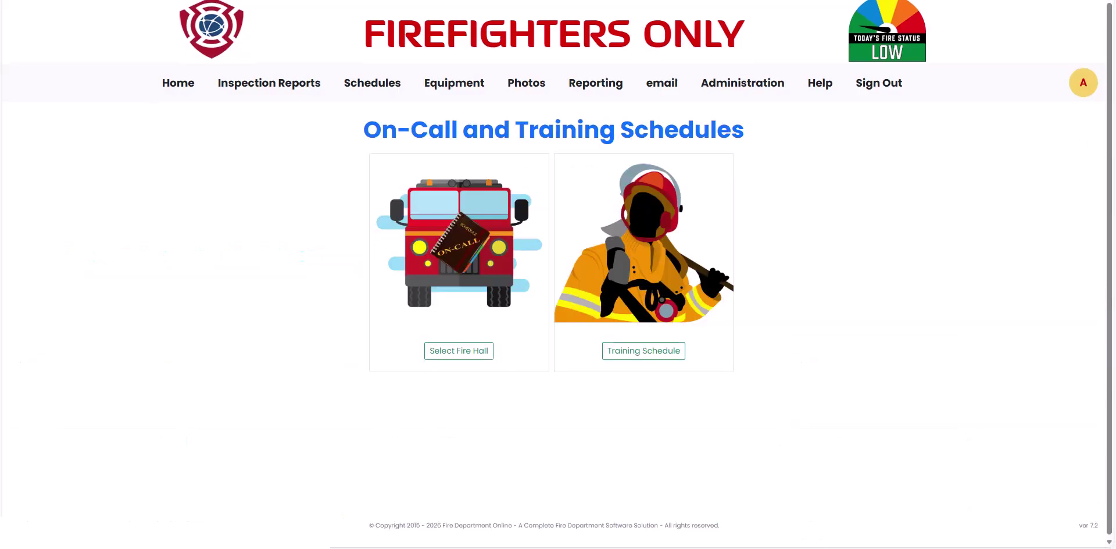
Step: Enter a default T1 timesheet credit for all firefighters registered as attending the Jan 15 First Aid and CPR Training session
click(644, 355)
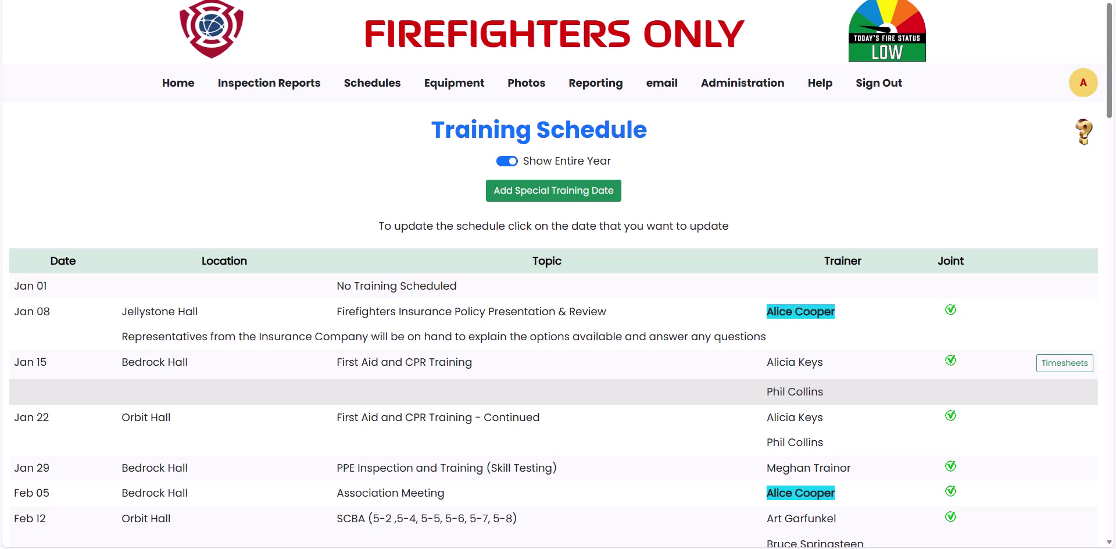
click(1055, 364)
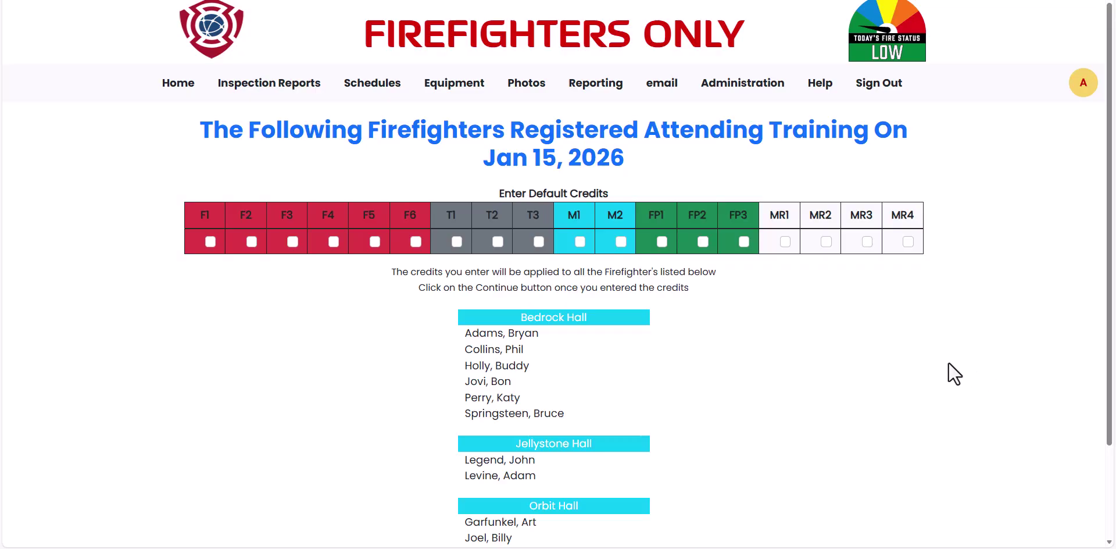
scroll(948, 364, down, 1)
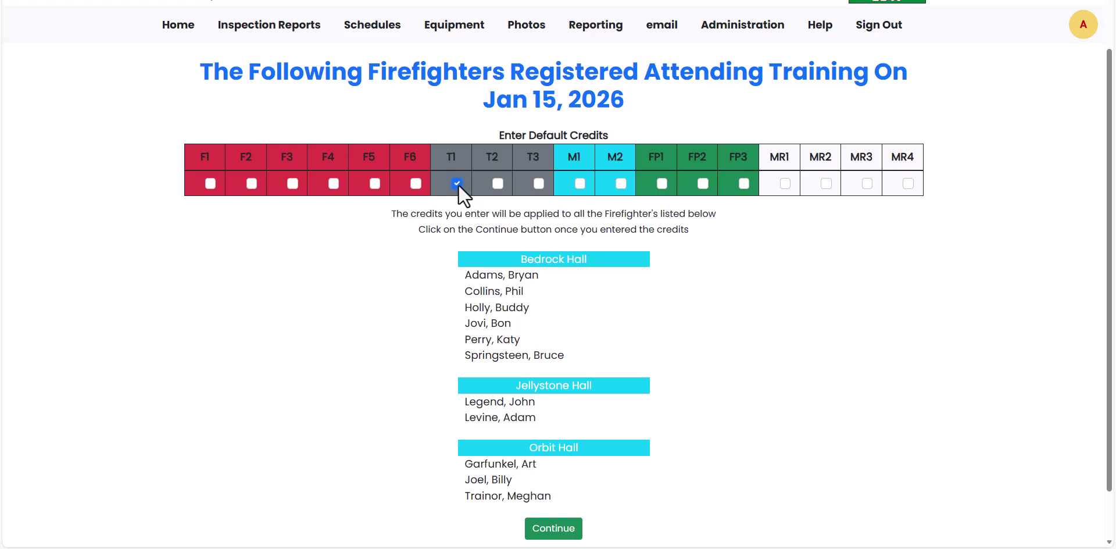
click(550, 529)
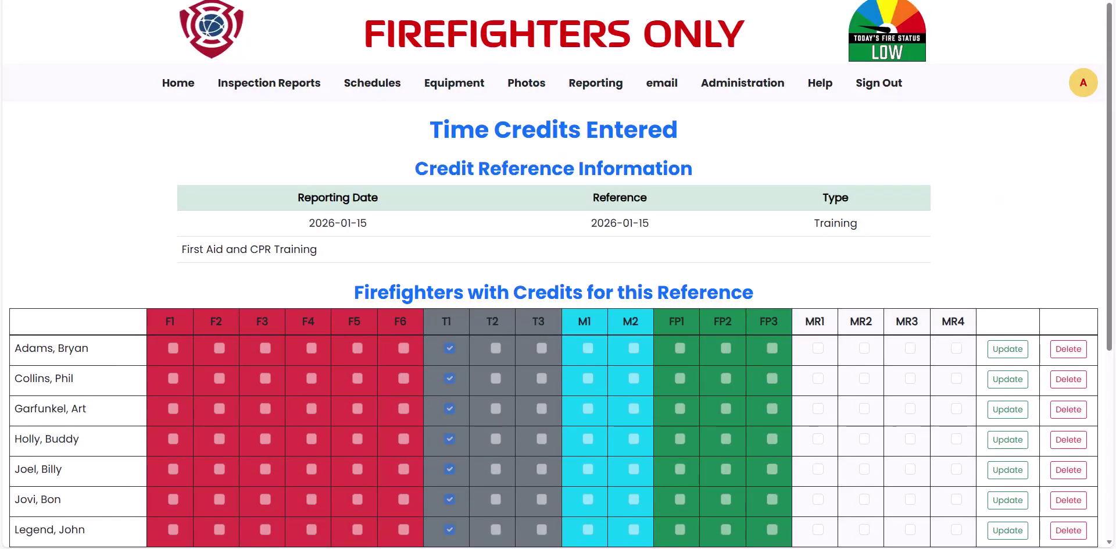
scroll(553, 290, down, 3)
scroll(523, 116, down, 2)
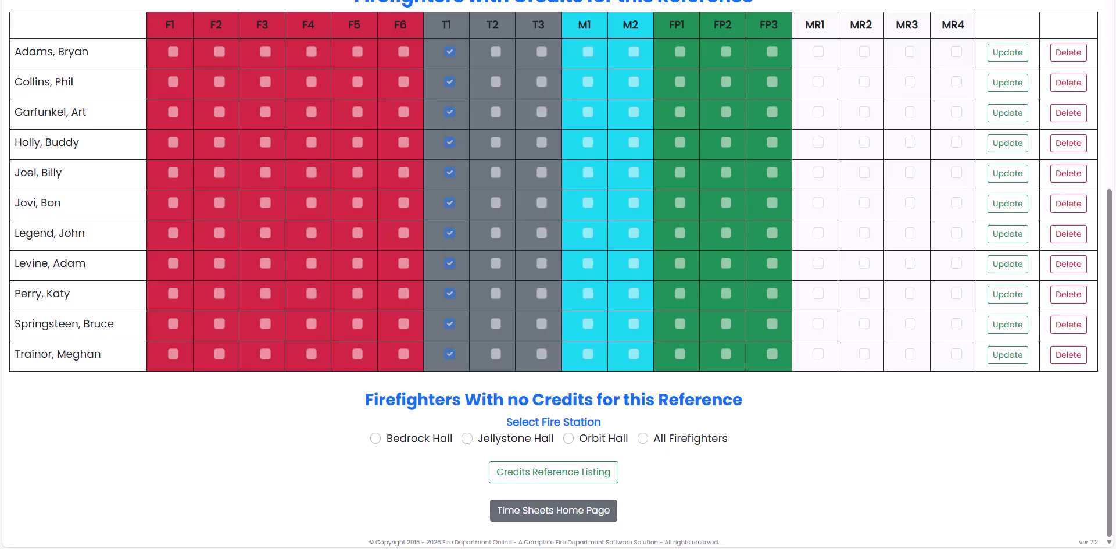
click(496, 506)
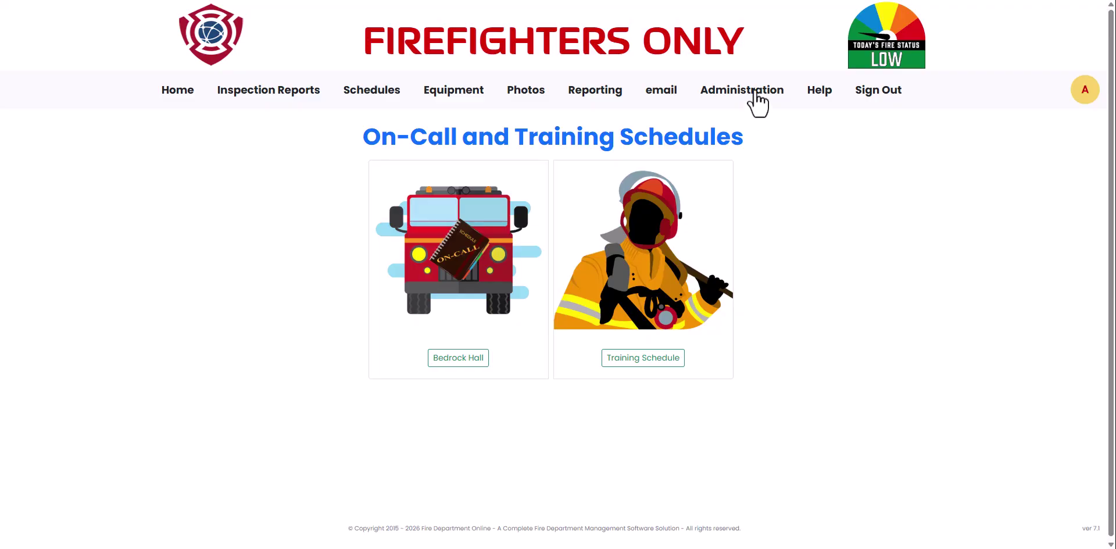
Step: Open the training system options that control when the Attended and Timesheets buttons are shown
click(754, 94)
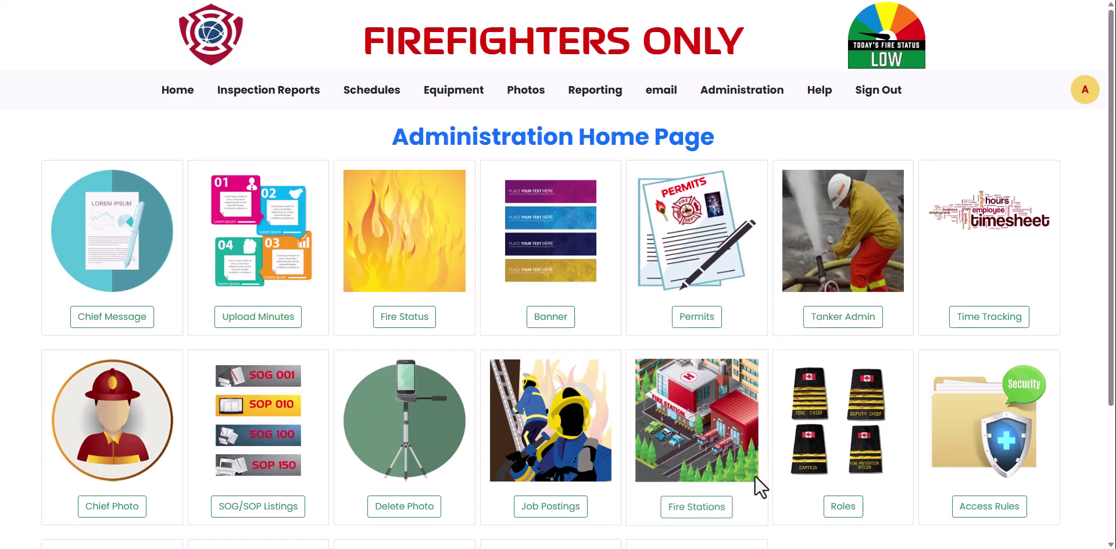
scroll(754, 486, down, 3)
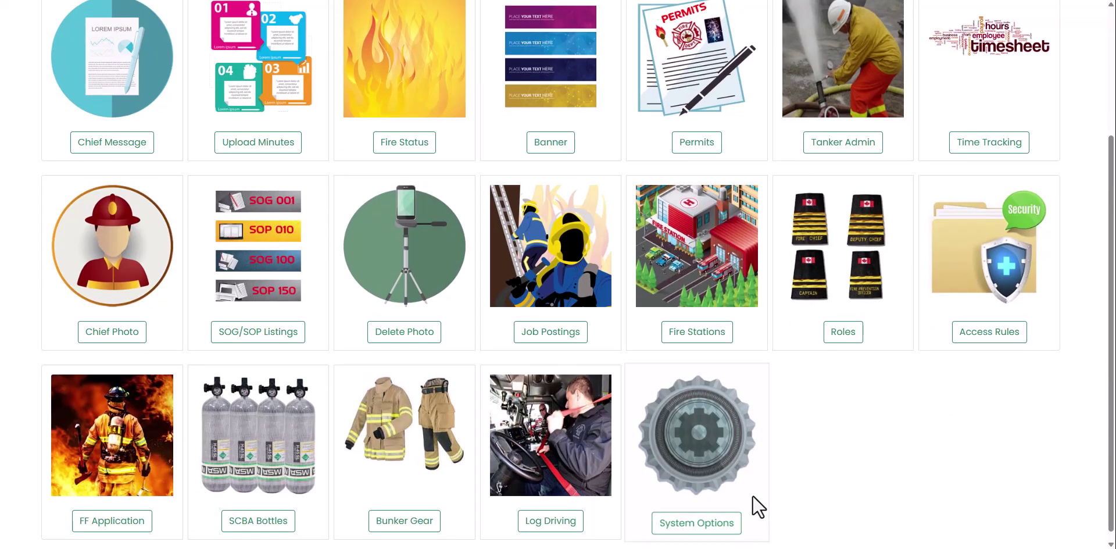
click(719, 525)
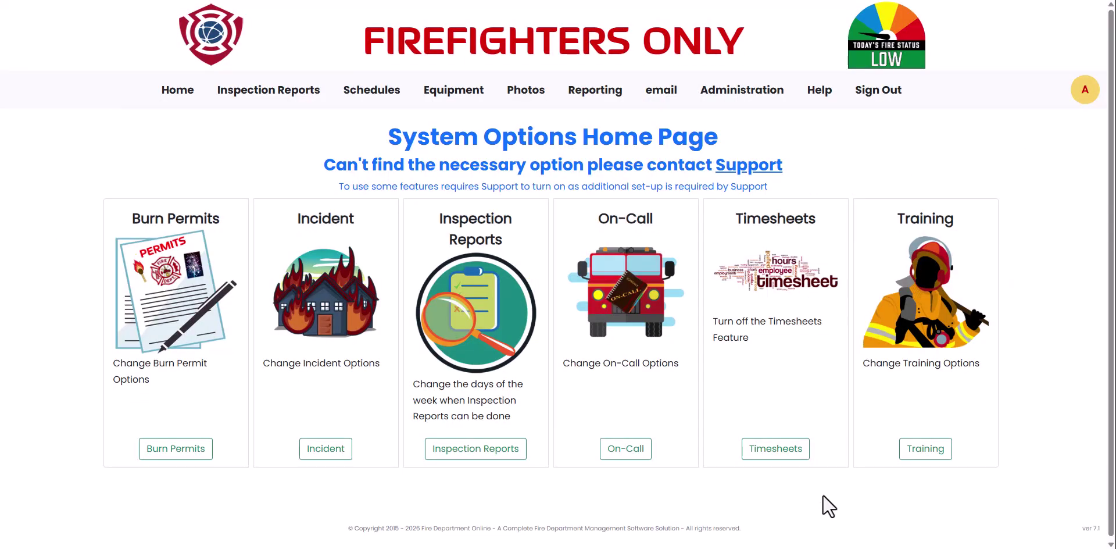
click(926, 449)
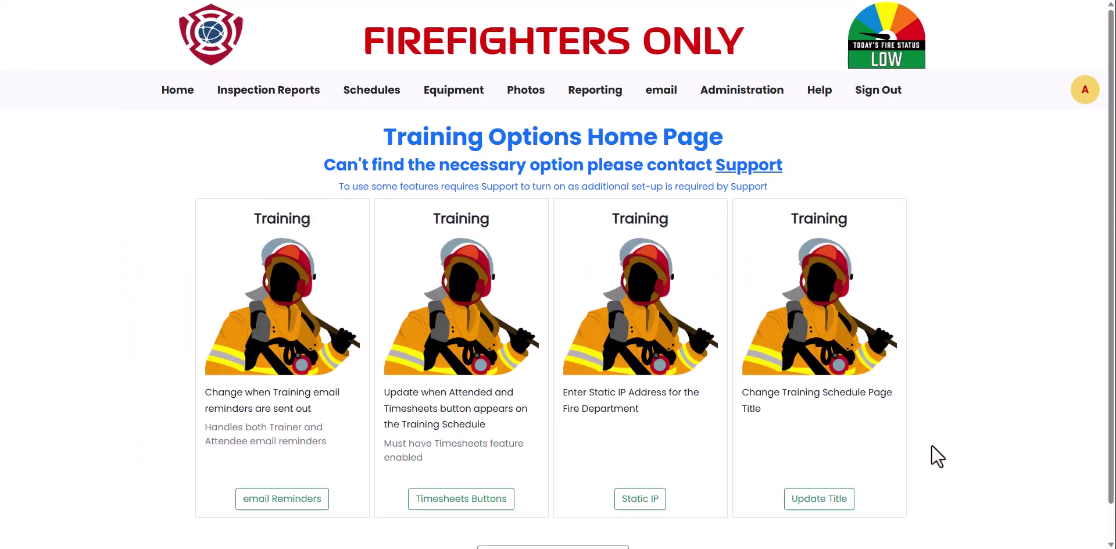
click(491, 509)
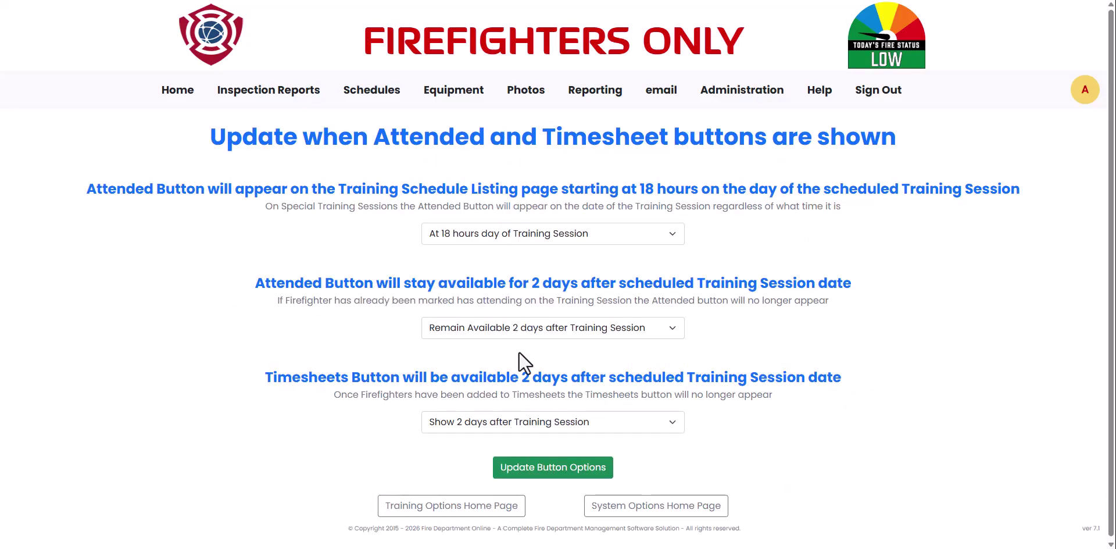
Step: Make the Attended button appear at 17 hours and remain available 3 days, show the Timesheets button 3 days after training, and save
click(541, 230)
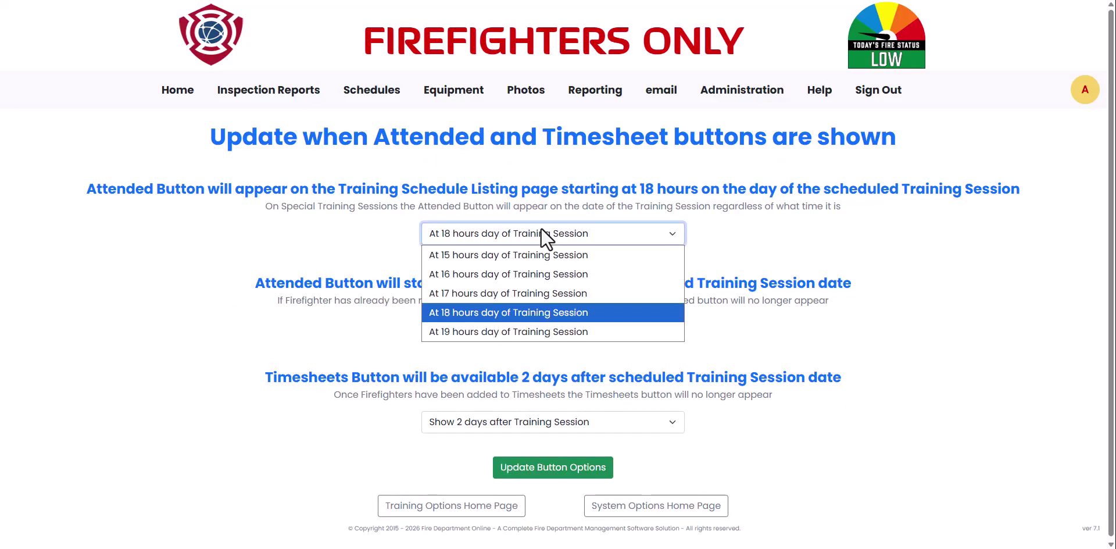
click(514, 294)
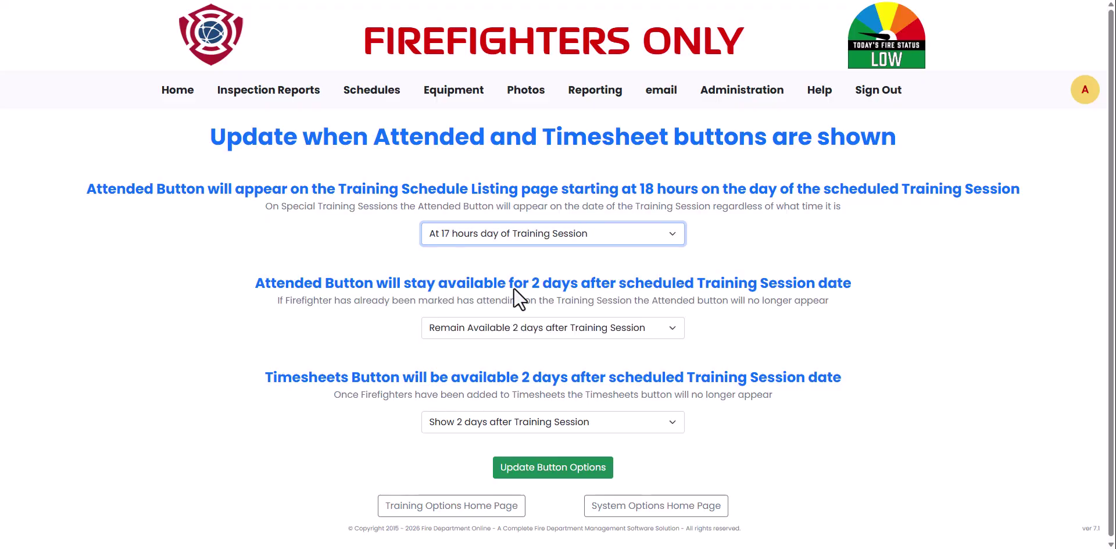
click(598, 330)
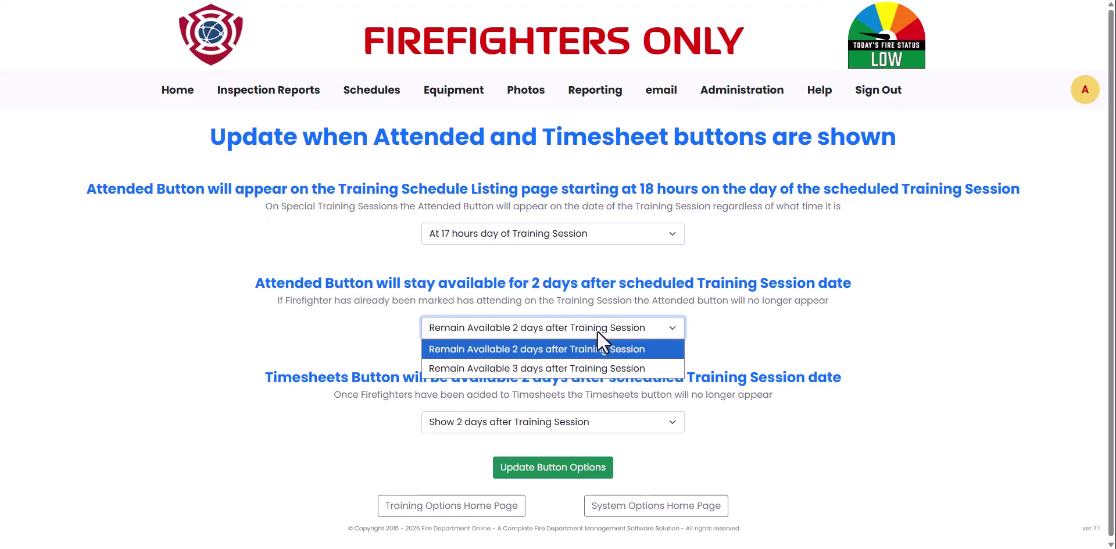
click(593, 369)
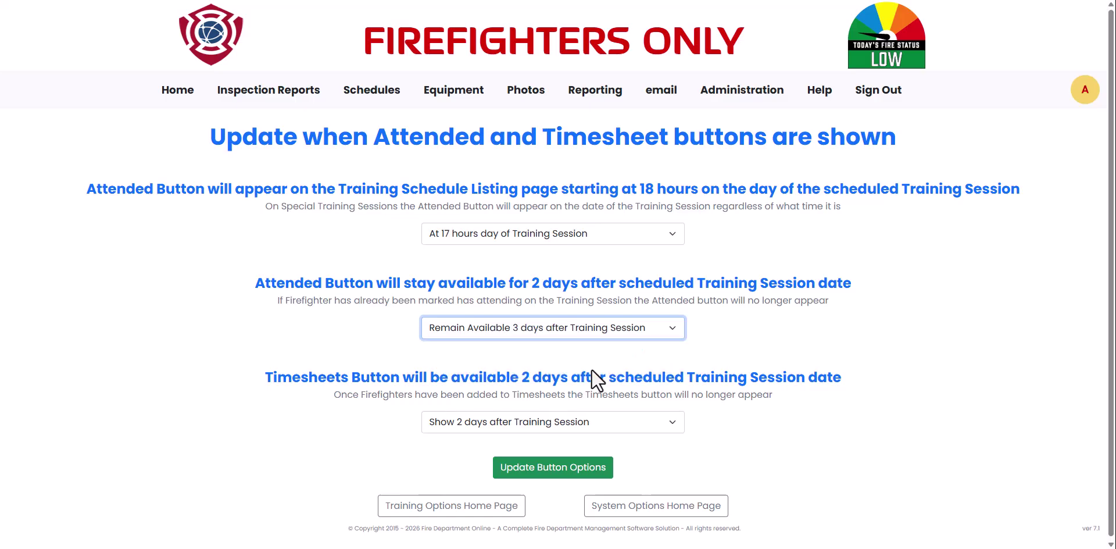
click(580, 422)
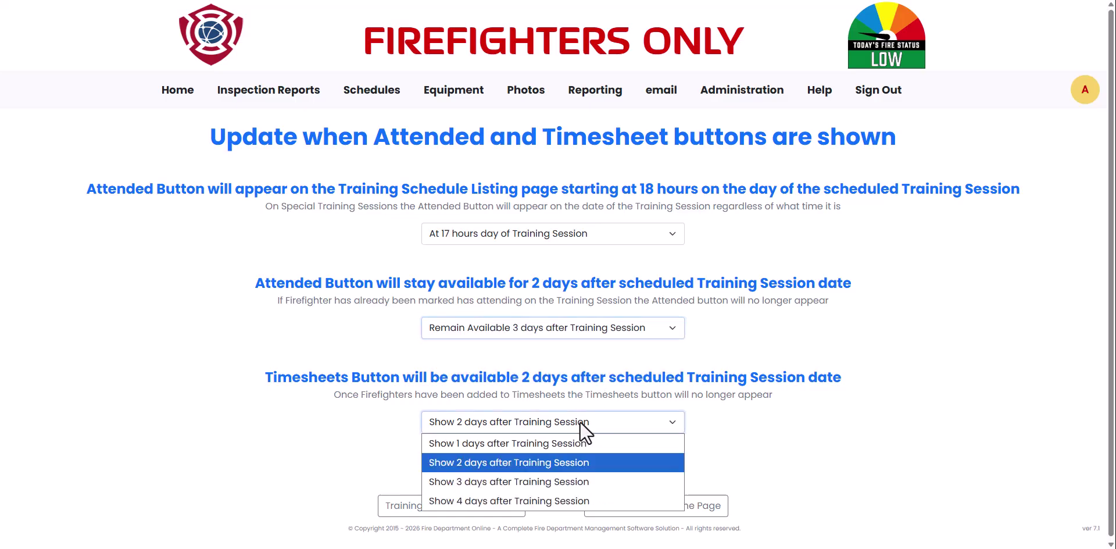
click(560, 484)
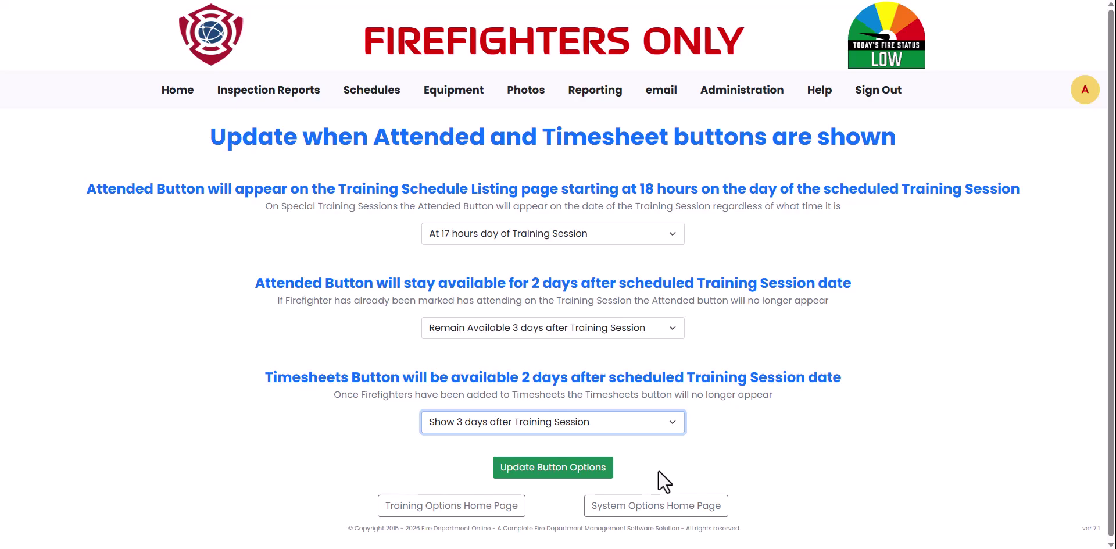
click(588, 469)
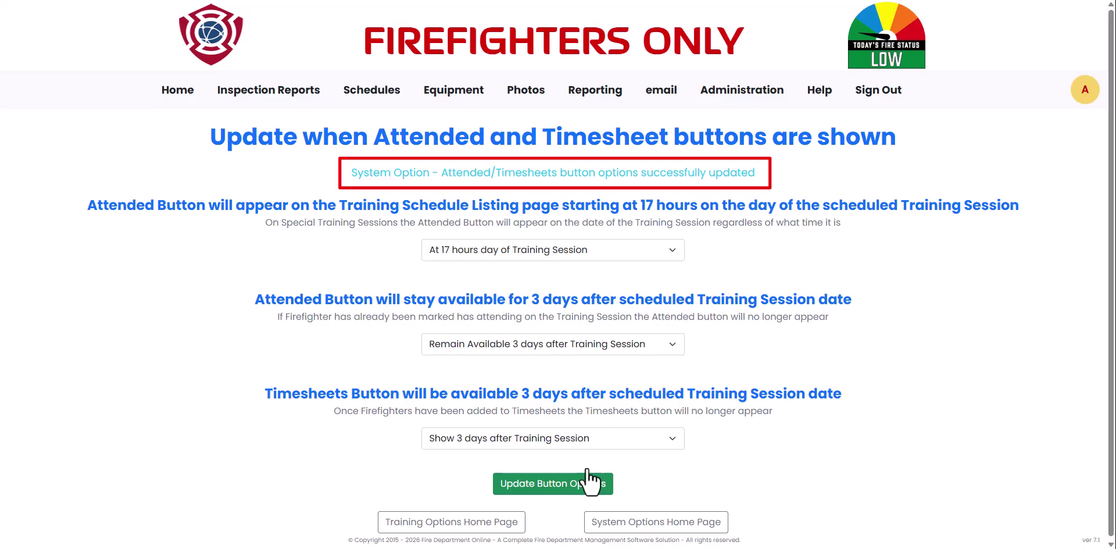